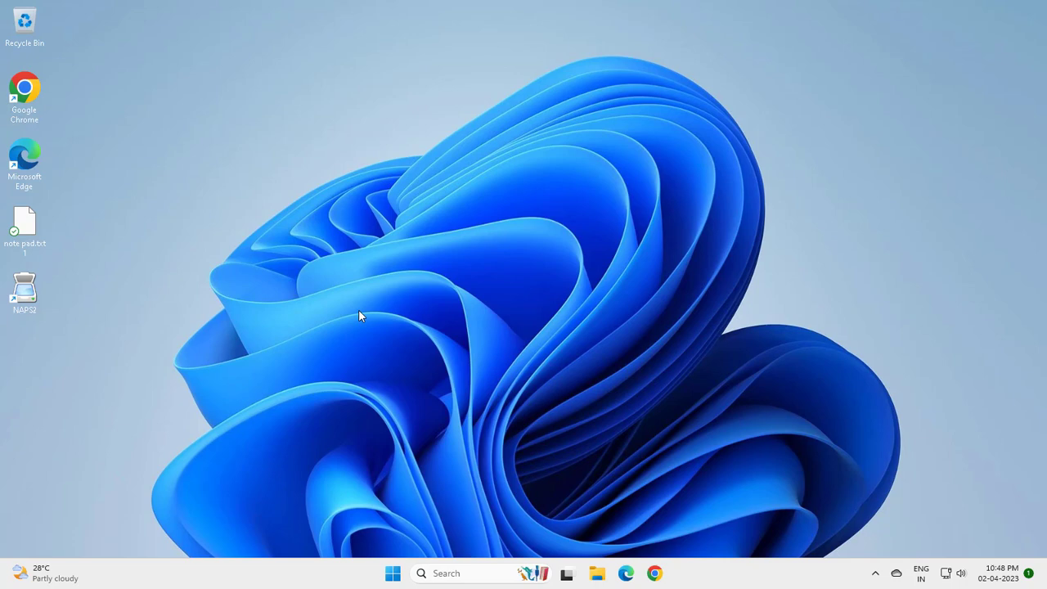
- Open Control Panel from a search for 'contr' and set View by to Category
left_click(442, 575)
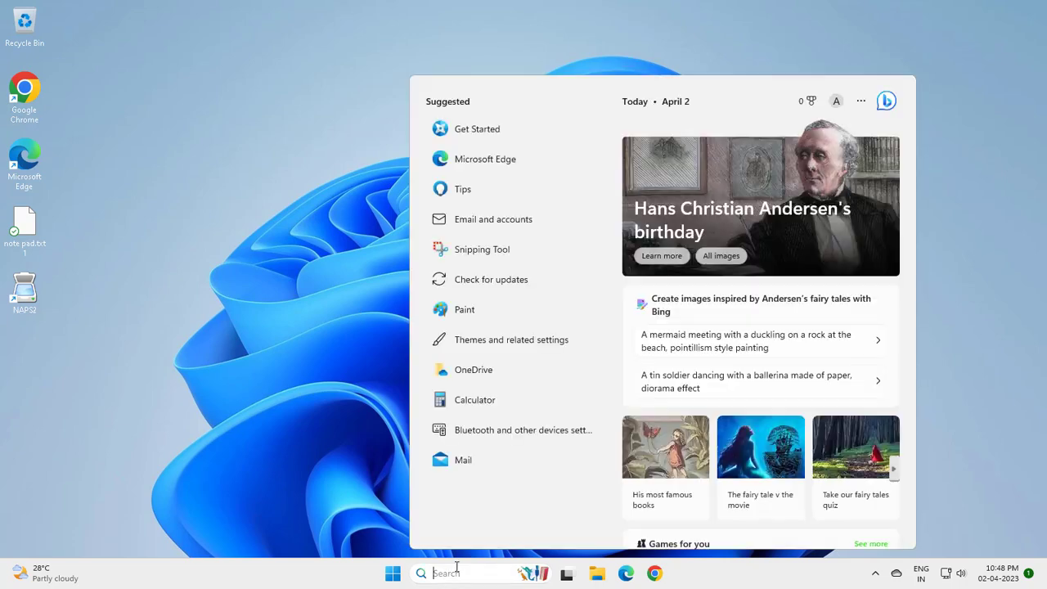
type("con")
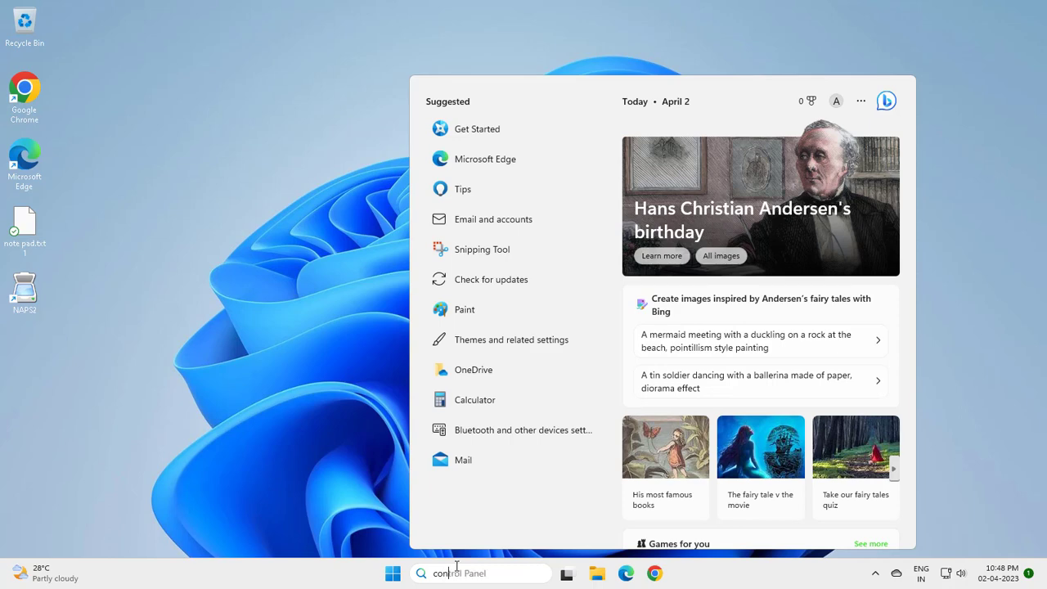
type("tr")
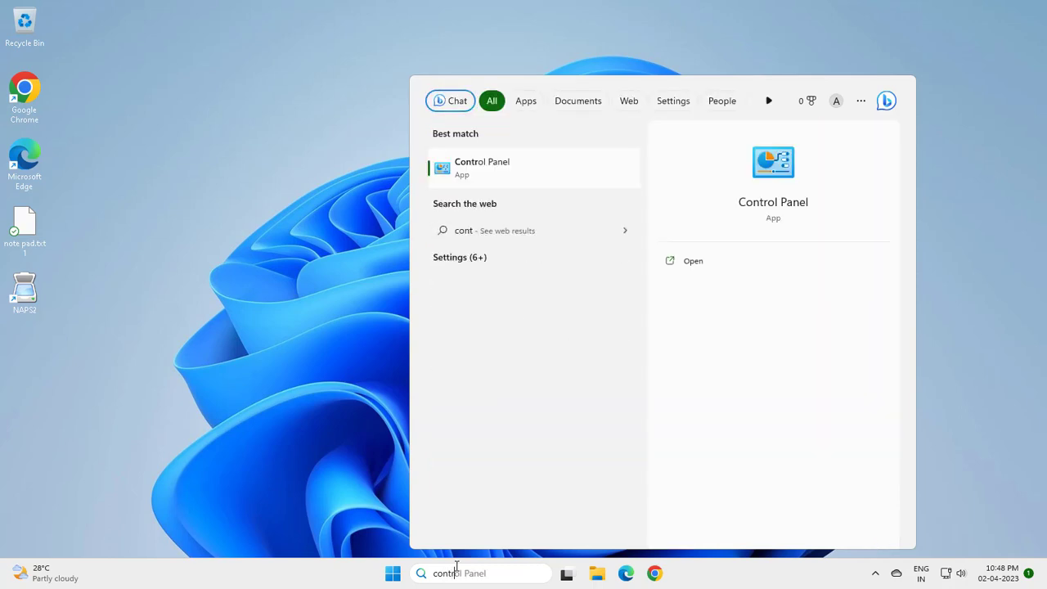
left_click(691, 264)
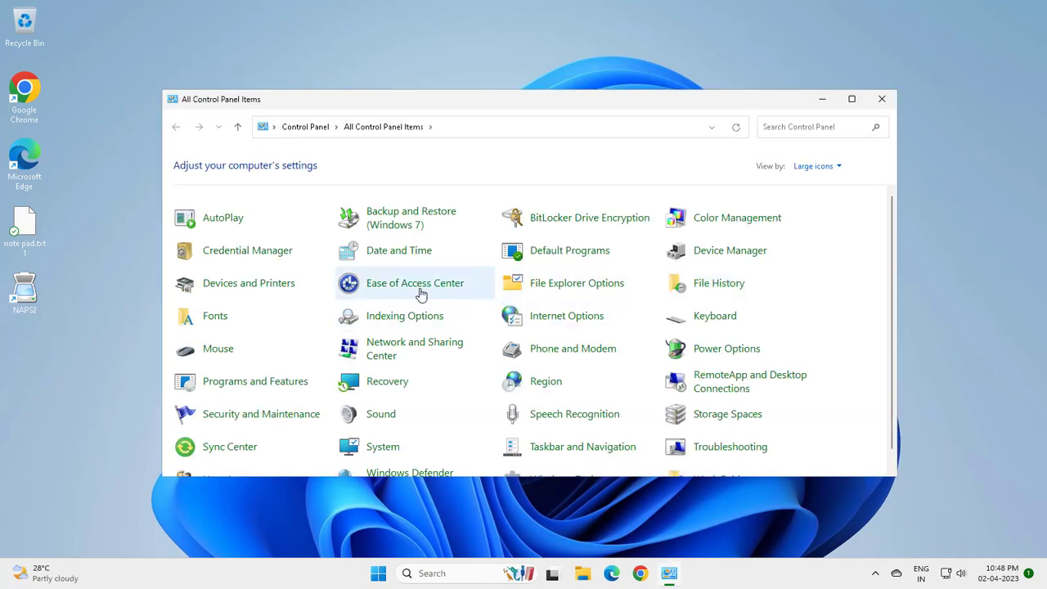
left_click(815, 167)
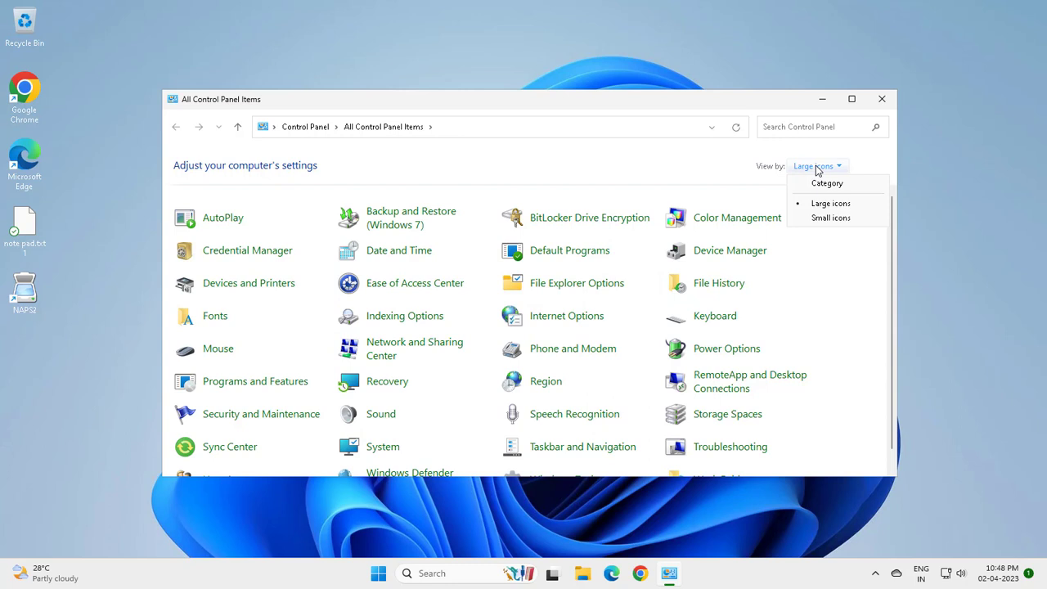
left_click(818, 185)
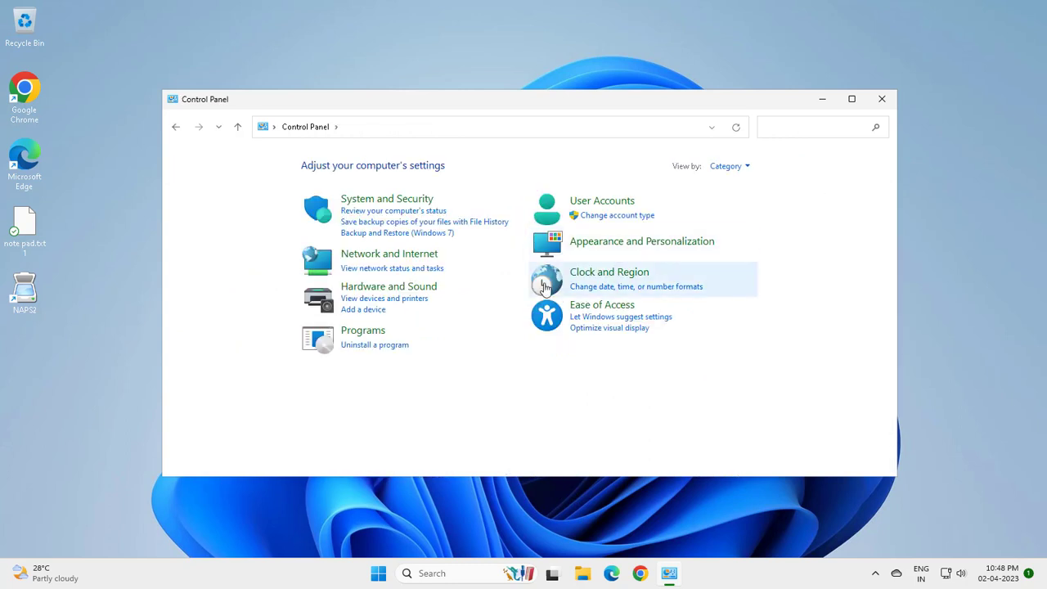
- Uninstall Microsoft Visual C++ 2015-2019 Redistributable (x86) from Programs and Features
left_click(373, 344)
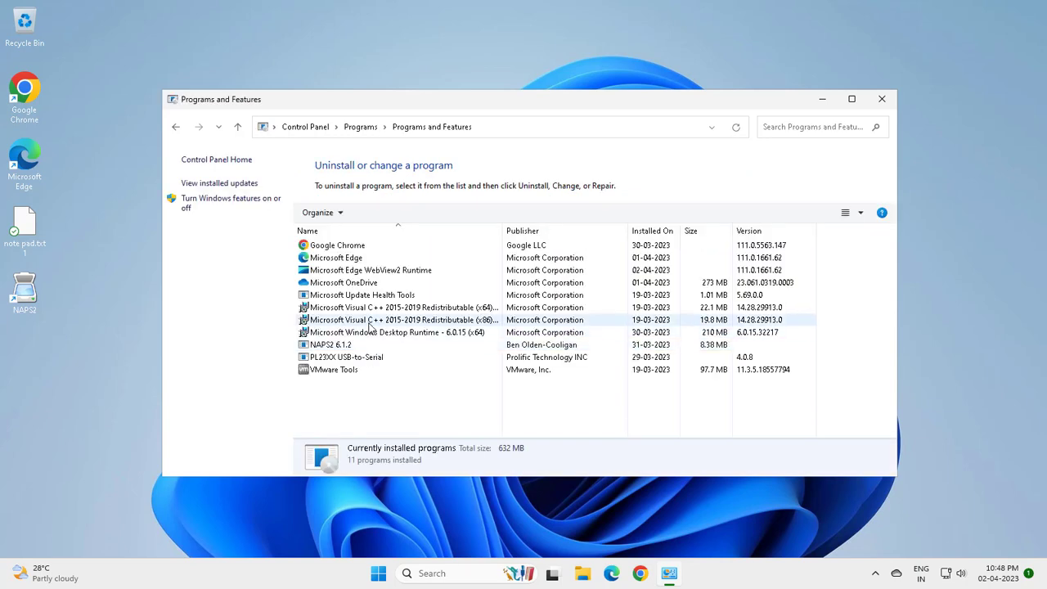
left_click(369, 322)
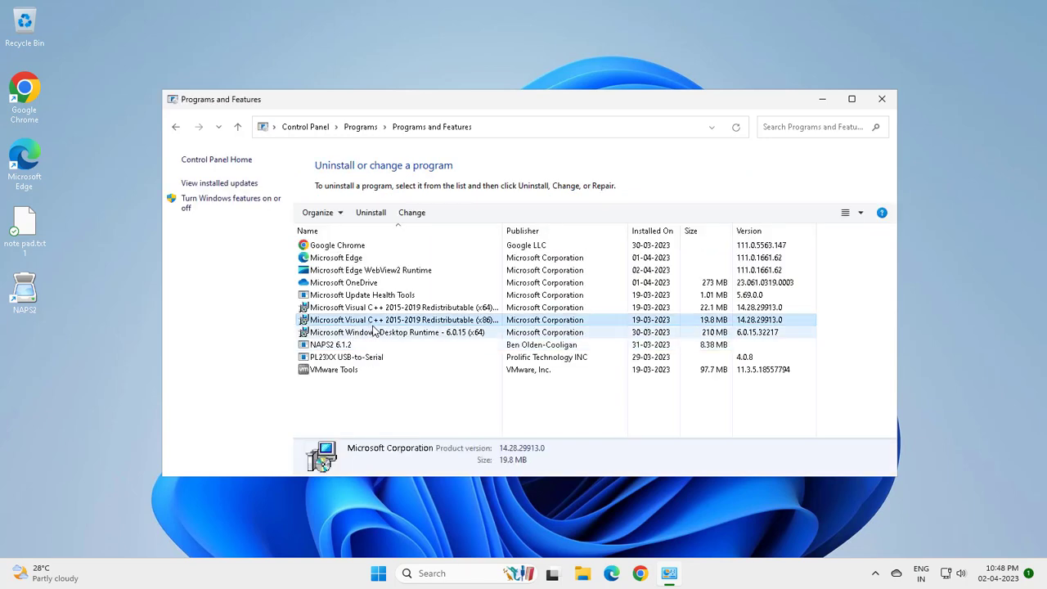
left_click(371, 212)
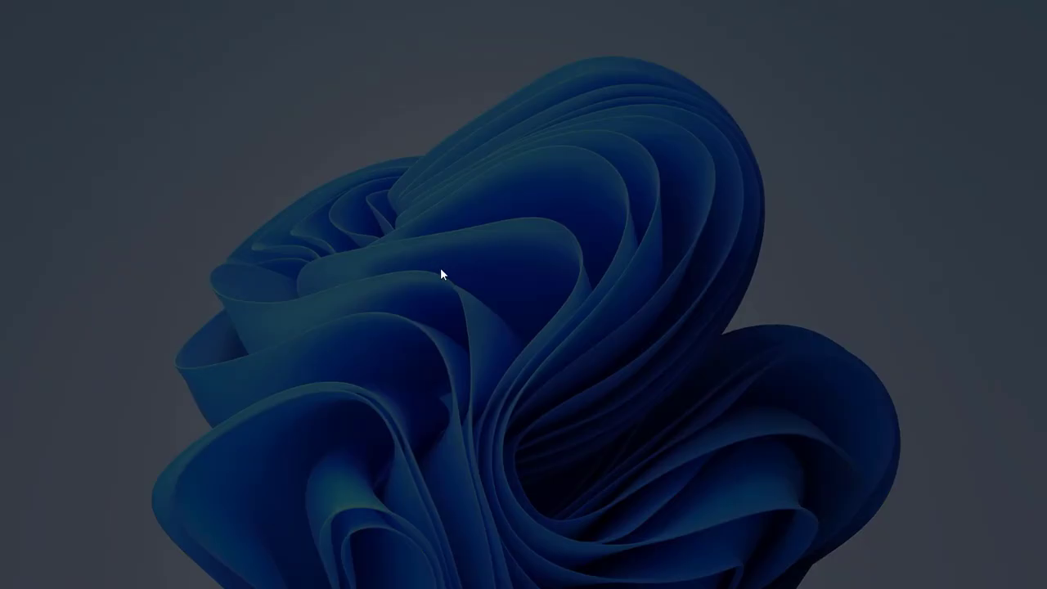
left_click(513, 391)
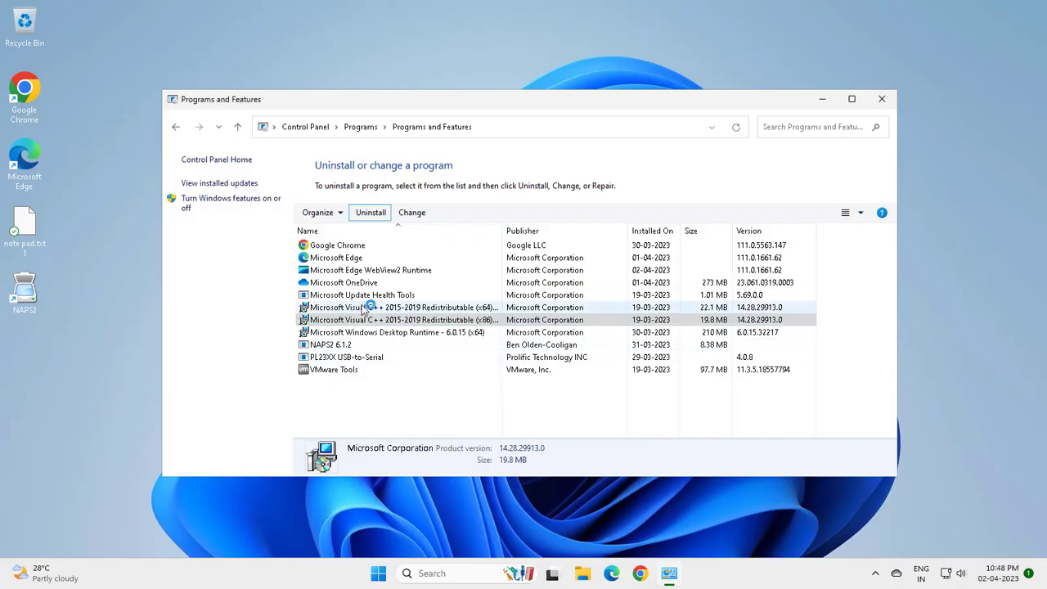
left_click(595, 361)
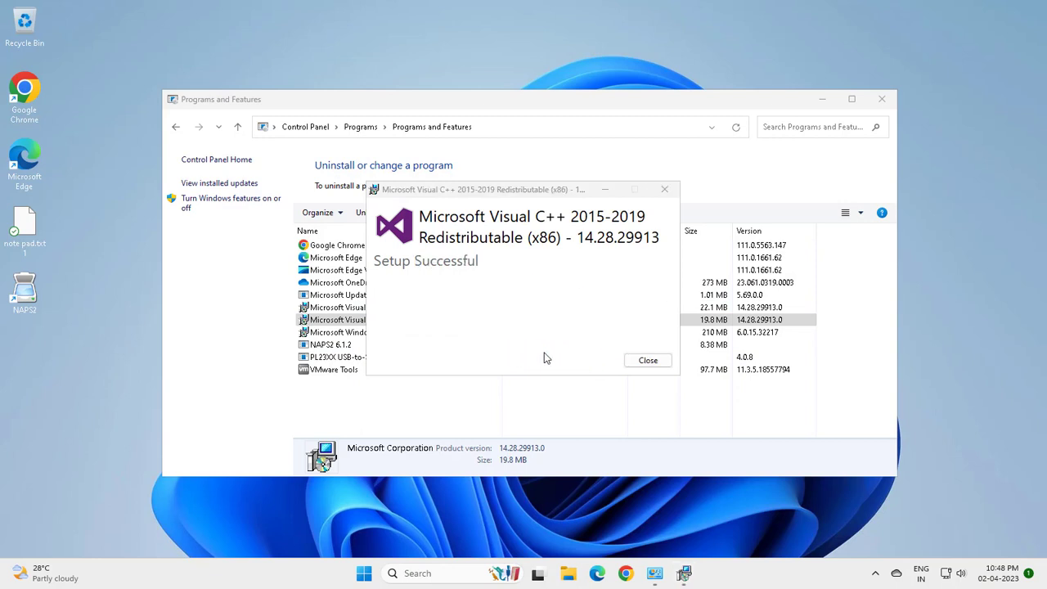
left_click(630, 360)
- Uninstall Microsoft Visual C++ 2015-2019 Redistributable (x64) as well
left_click(425, 308)
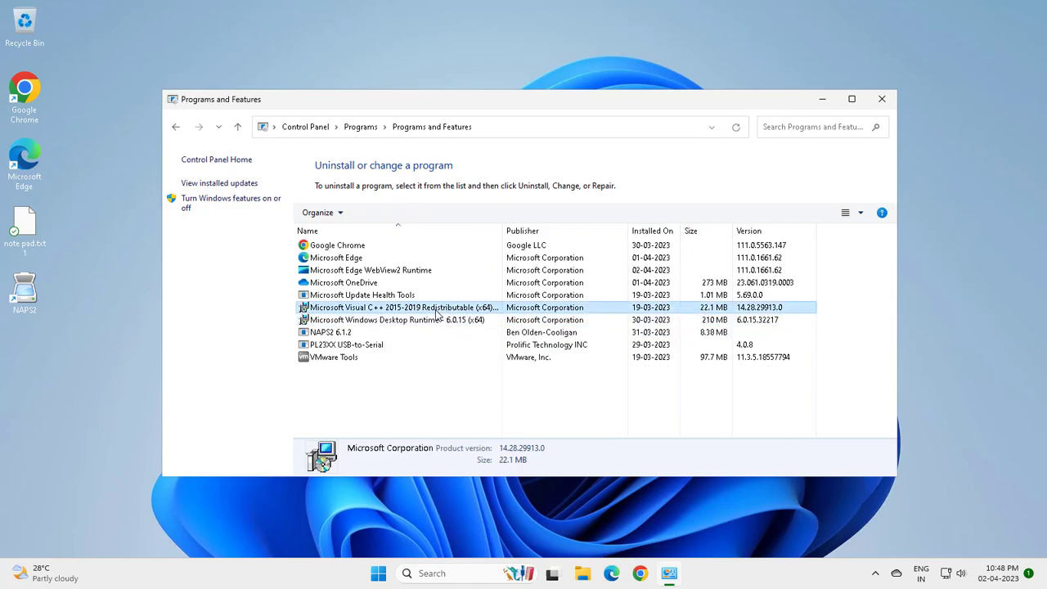
left_click(369, 213)
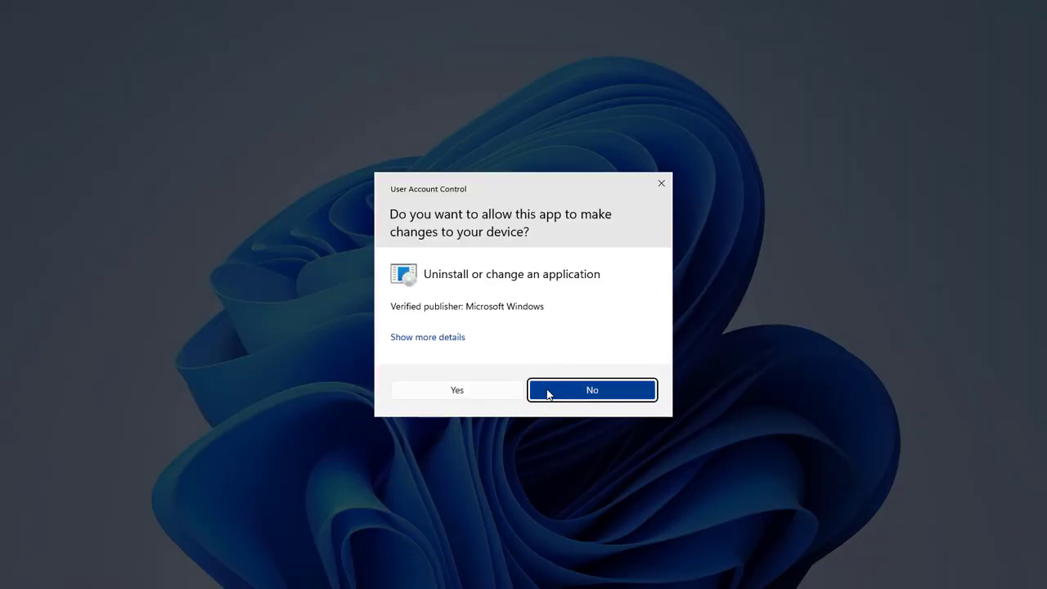
left_click(482, 392)
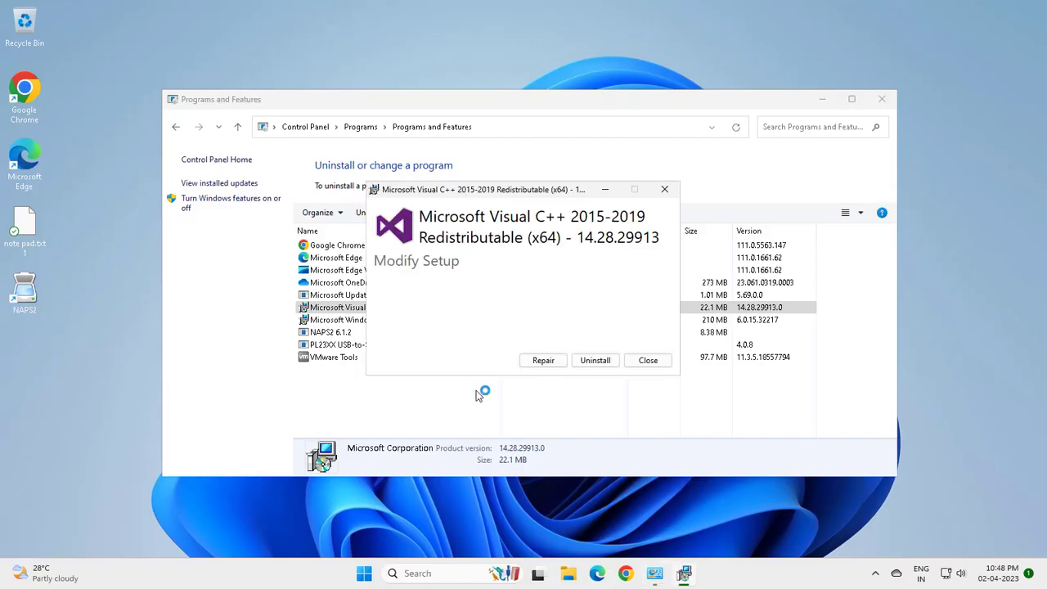
left_click(586, 361)
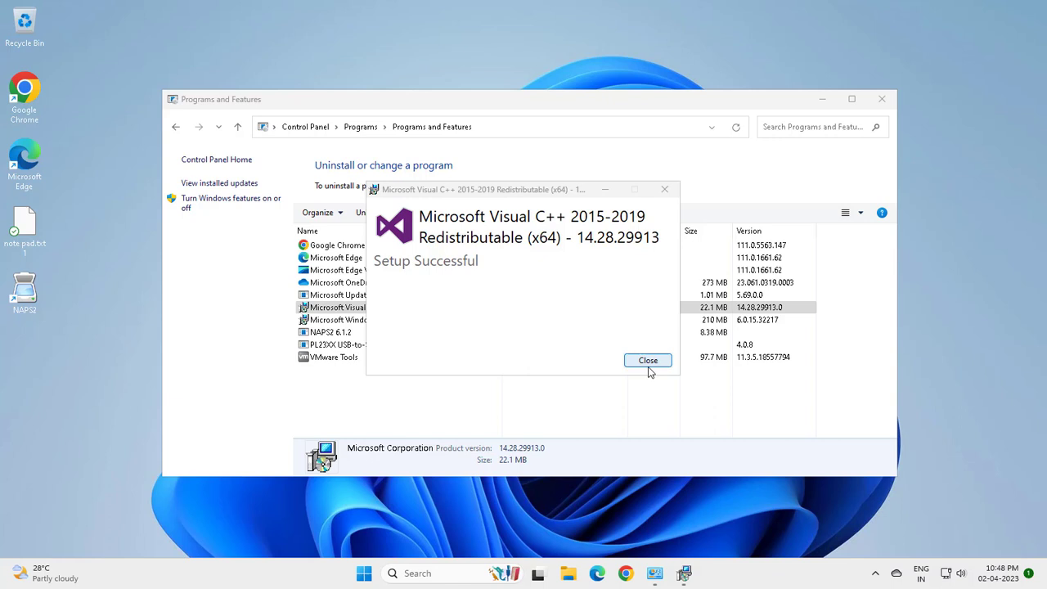
left_click(648, 365)
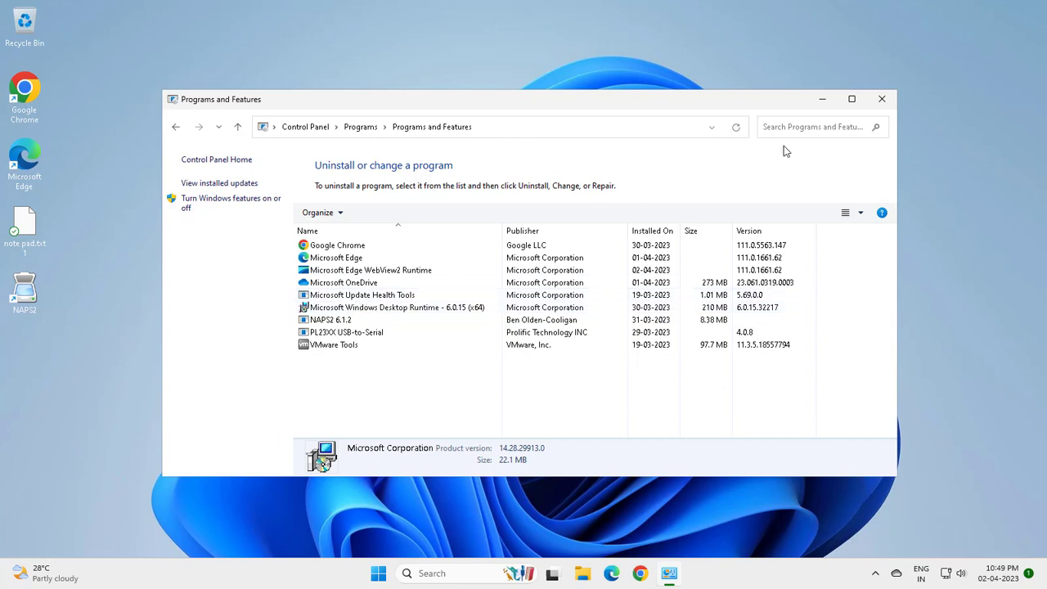
- Close the installed programs window and refresh the desktop
left_click(881, 98)
right_click(510, 211)
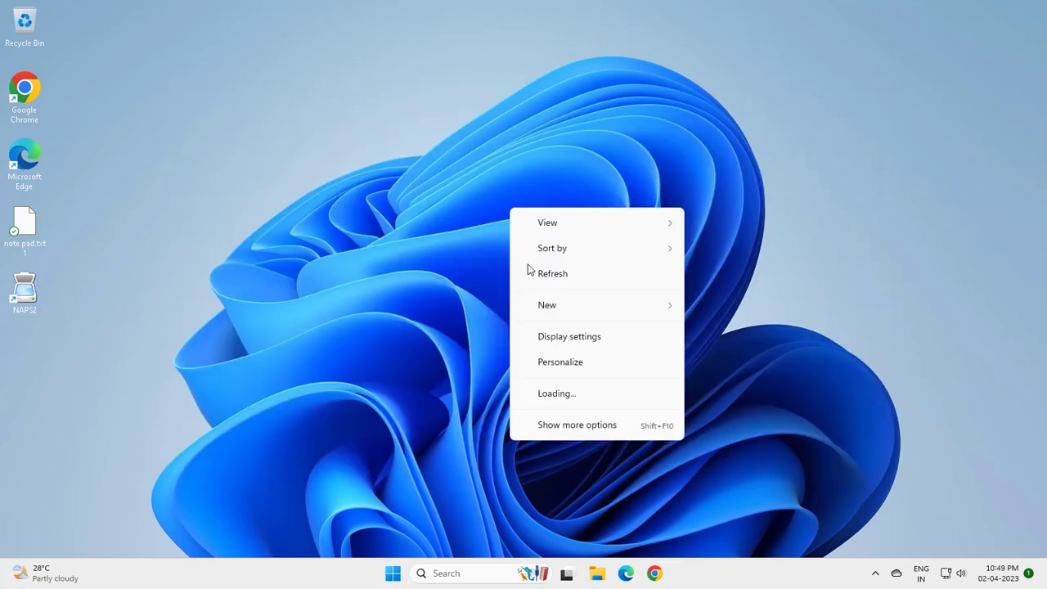
left_click(532, 274)
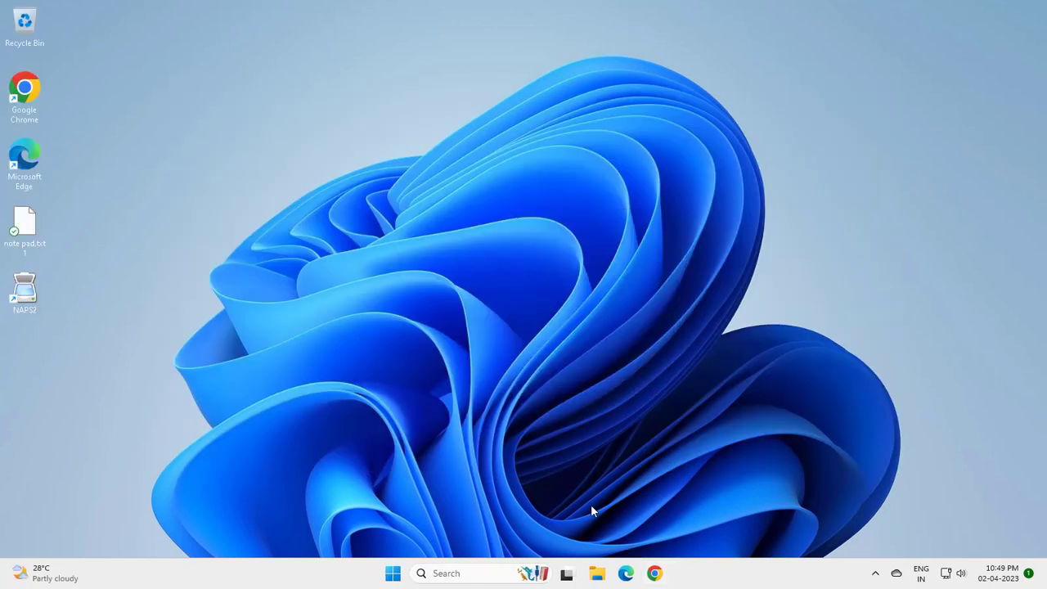
- In Chrome, dismiss Restore pages and search Google for 'microsoft c++ download'
left_click(656, 573)
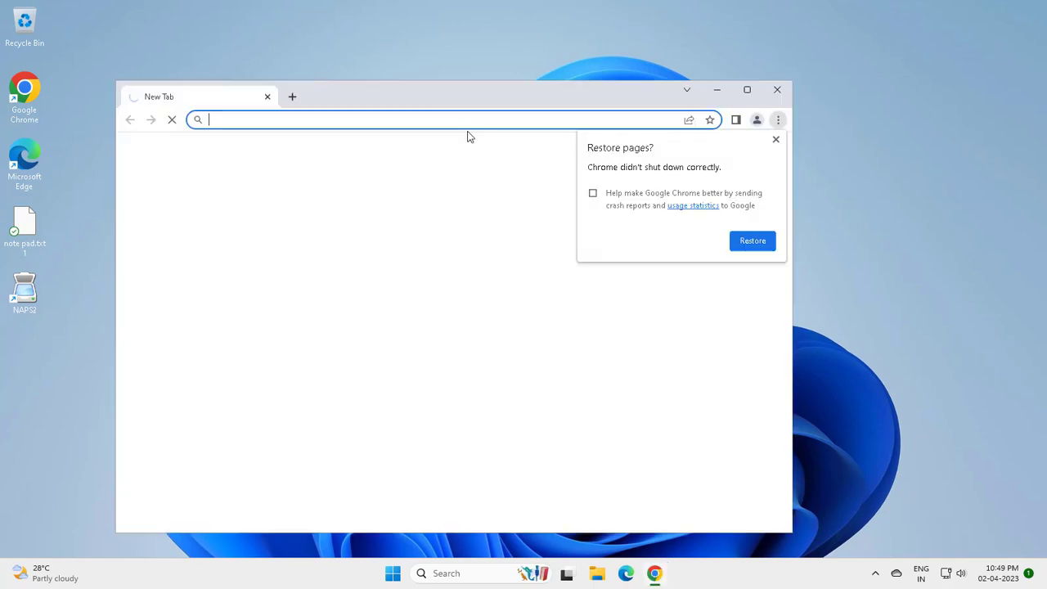
left_click(491, 122)
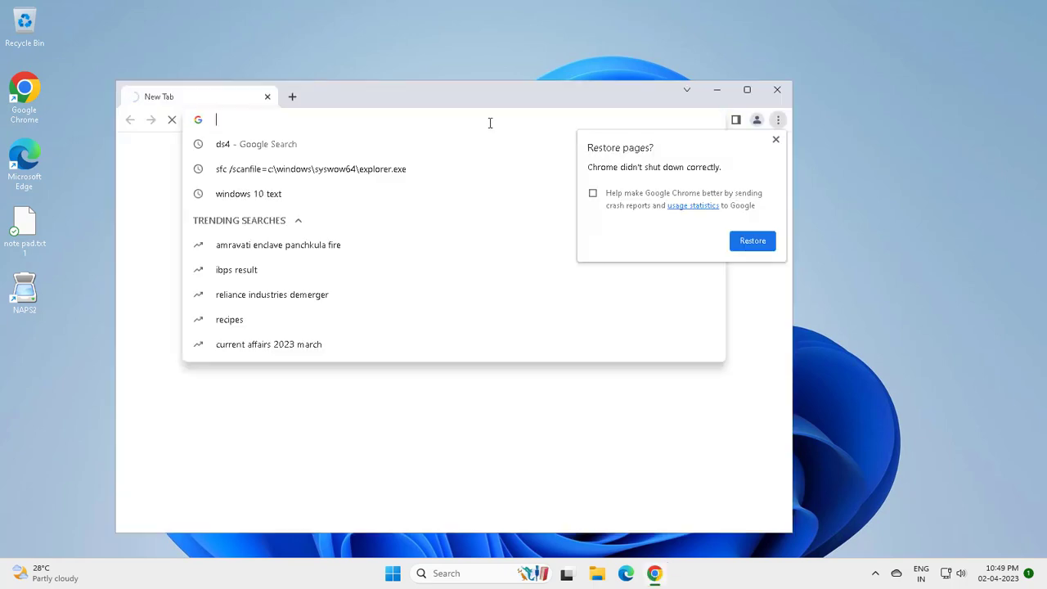
left_click(776, 143)
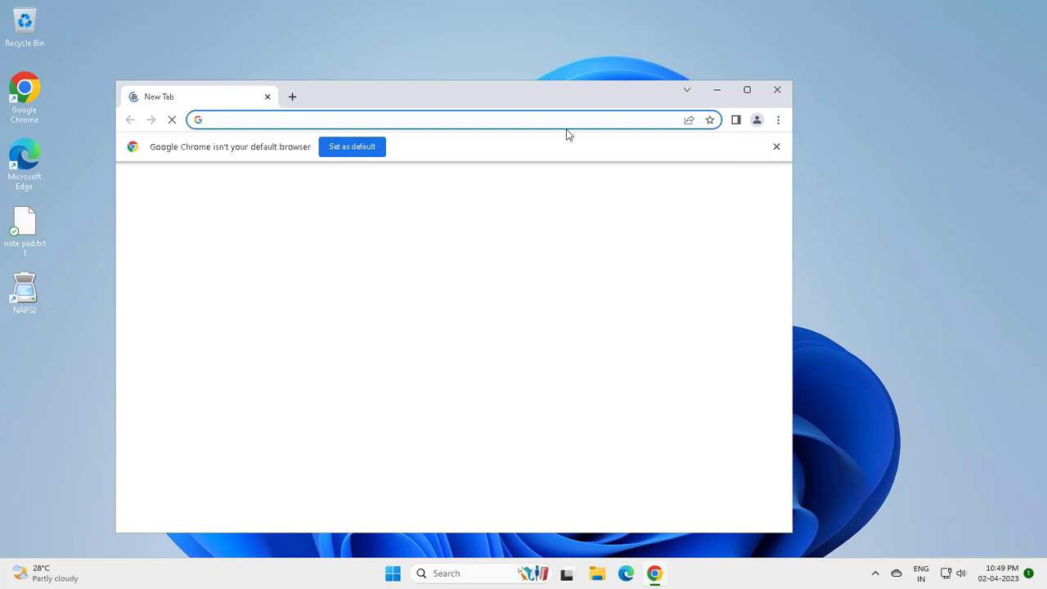
left_click(566, 127)
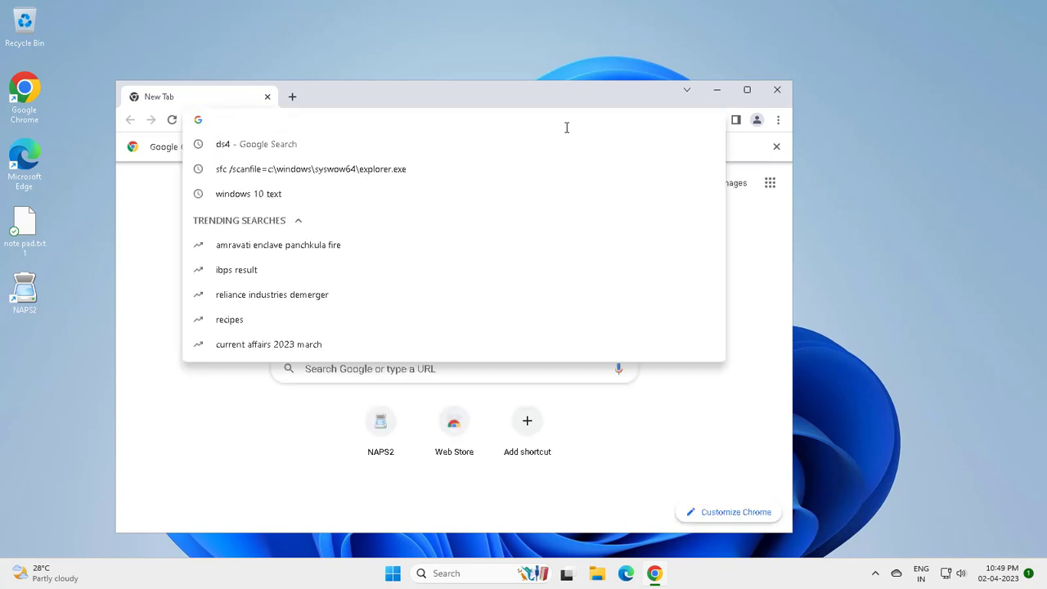
type("micro")
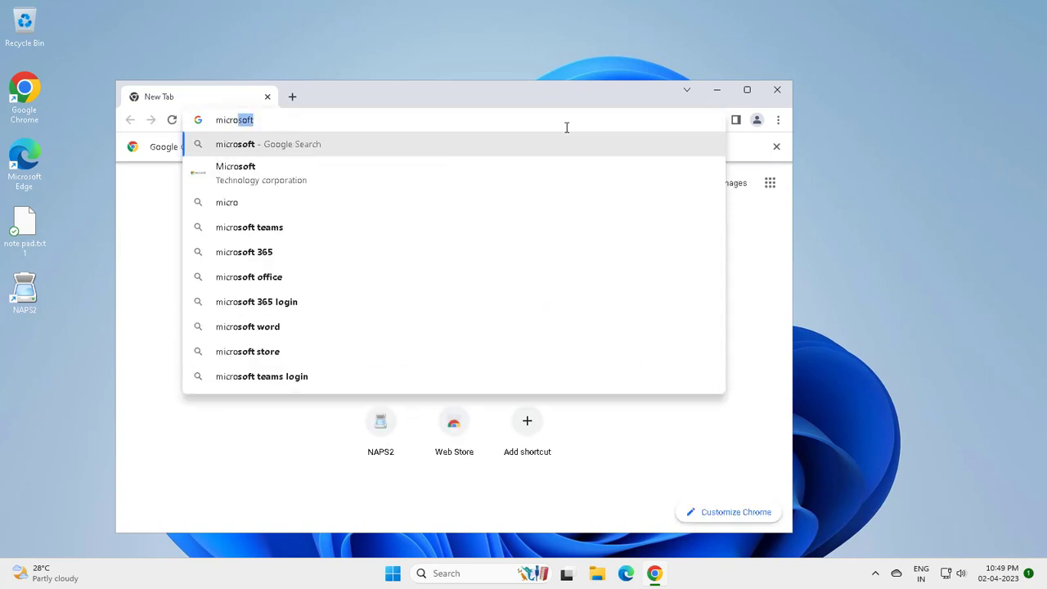
type("soft ")
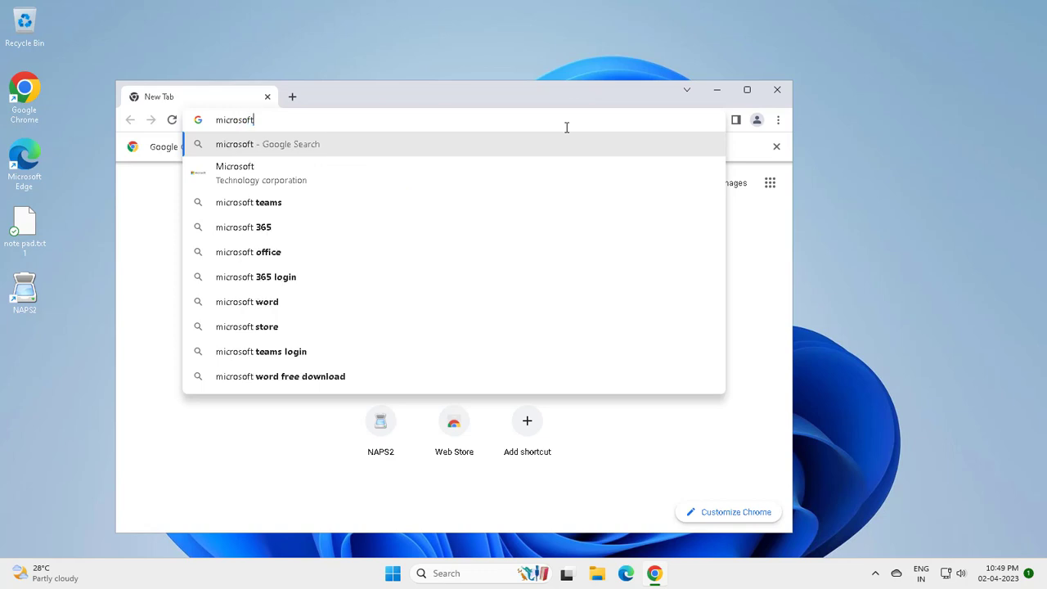
type("c")
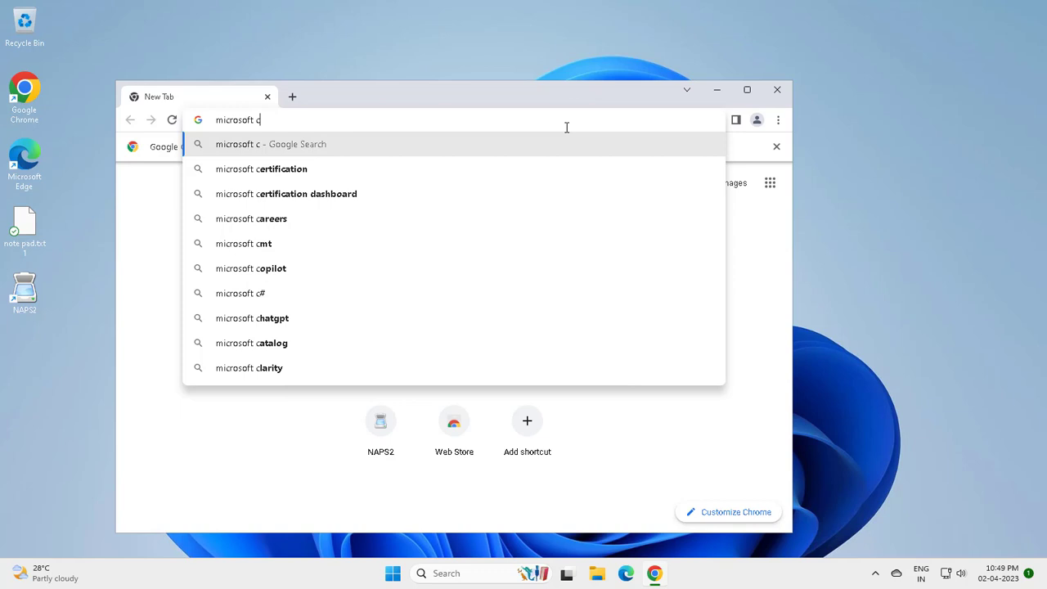
type("++")
key("BackSpace")
key("BackSpace")
type("++")
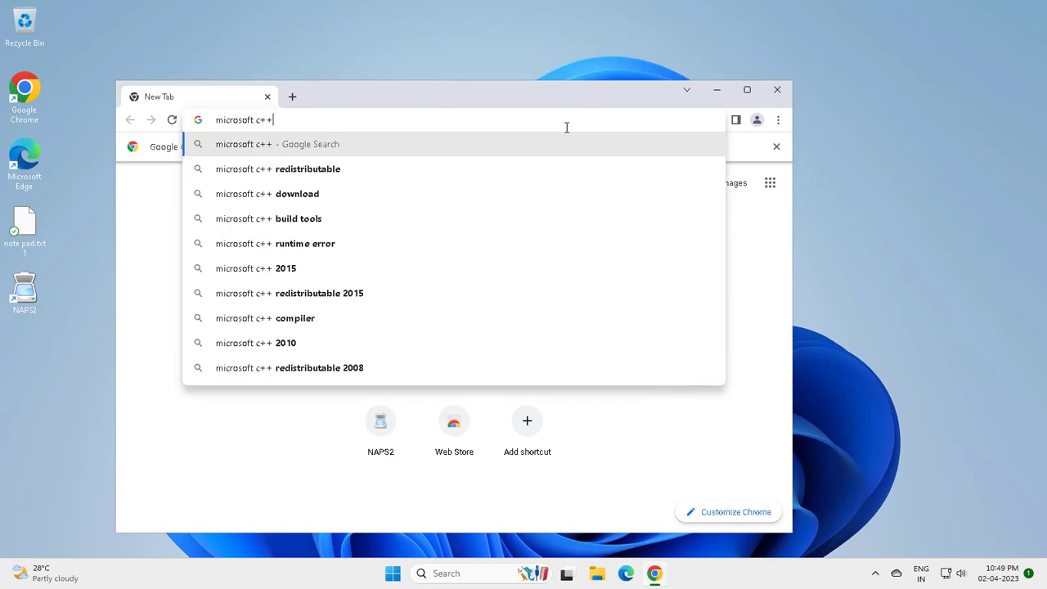
key("Down")
key("Down")
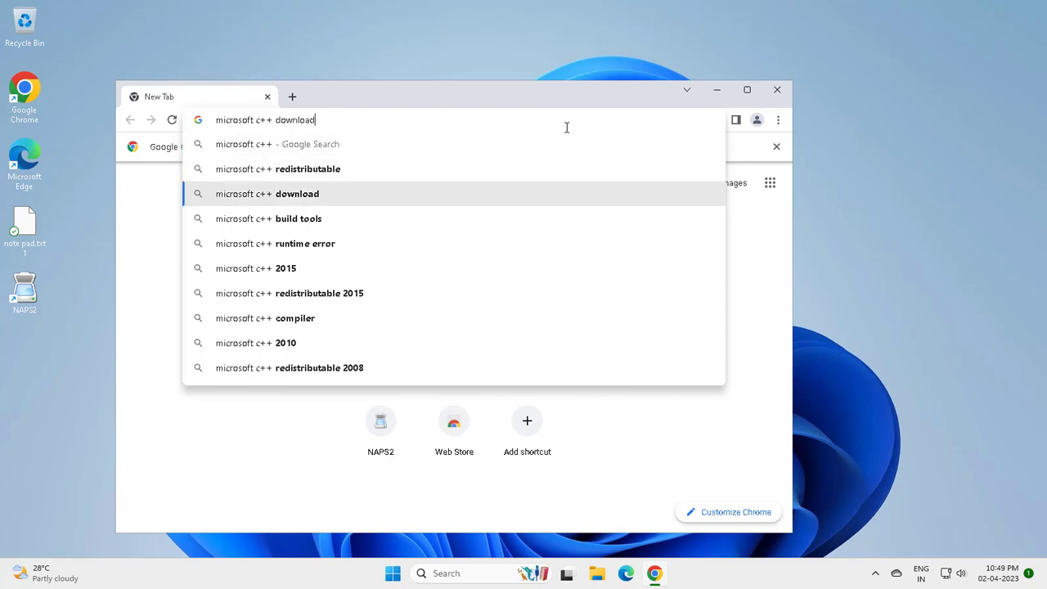
key("Return")
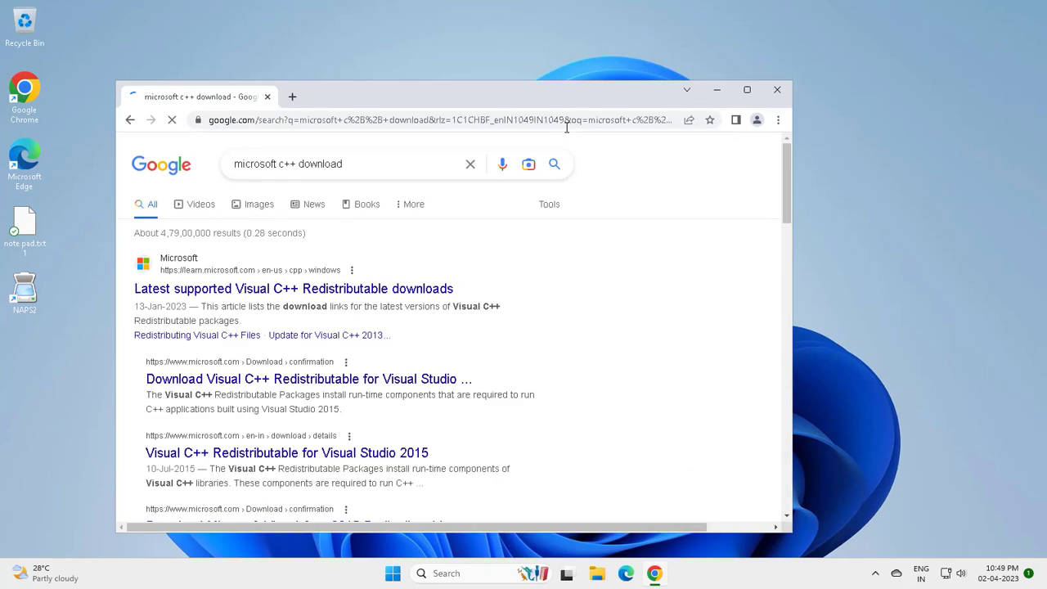
- Maximize Chrome and open the 'Latest supported Visual C++ Redistributable downloads' result
left_click(747, 89)
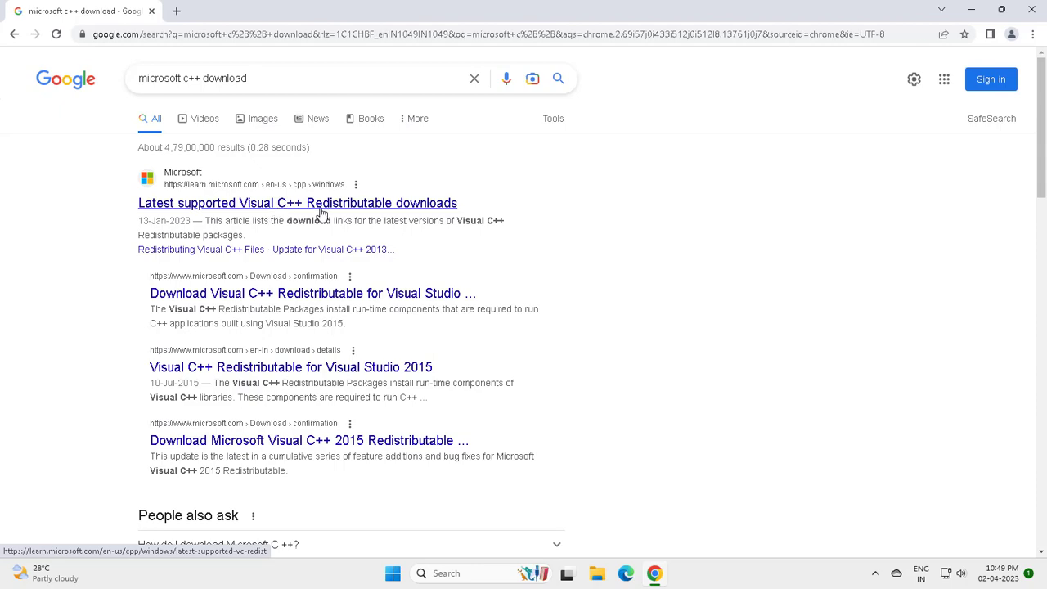
left_click(321, 210)
scroll(401, 224, "down", 5)
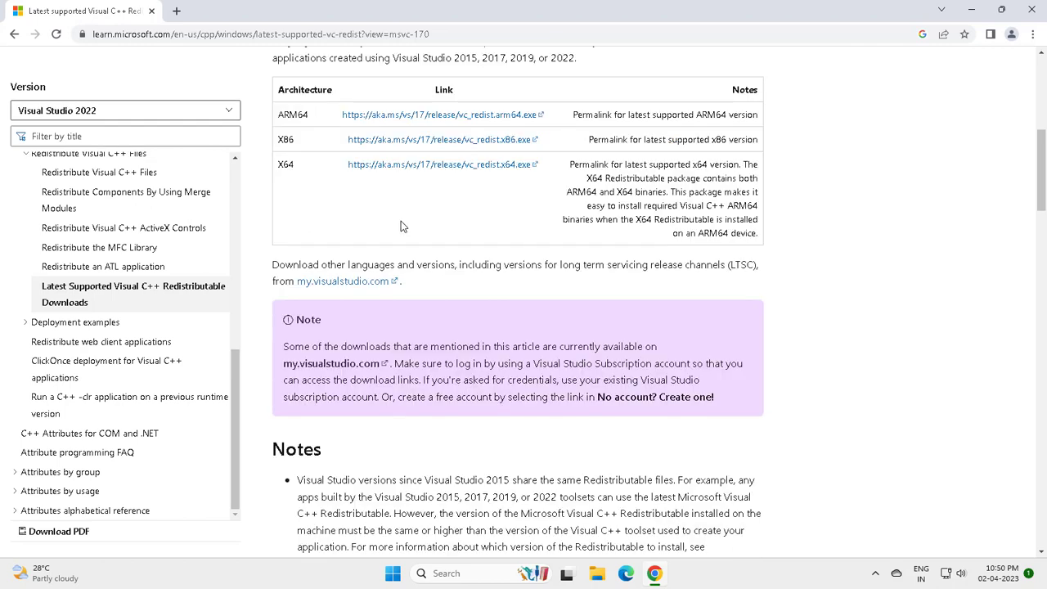
scroll(413, 267, "up", 2)
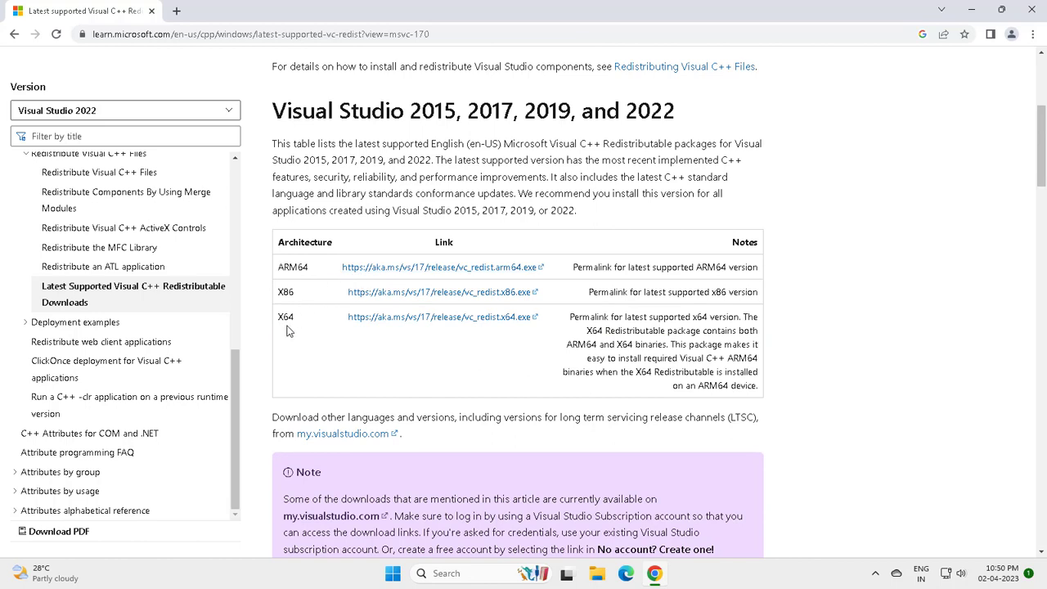
- Highlight the X64 entry in the Visual Studio 2015–2022 download table
left_click_drag(280, 321, 289, 321)
left_click(292, 321)
double_click(292, 319)
left_click(297, 322)
- Open This PC's Properties and confirm the system type is a 64-bit operating system
left_click(597, 577)
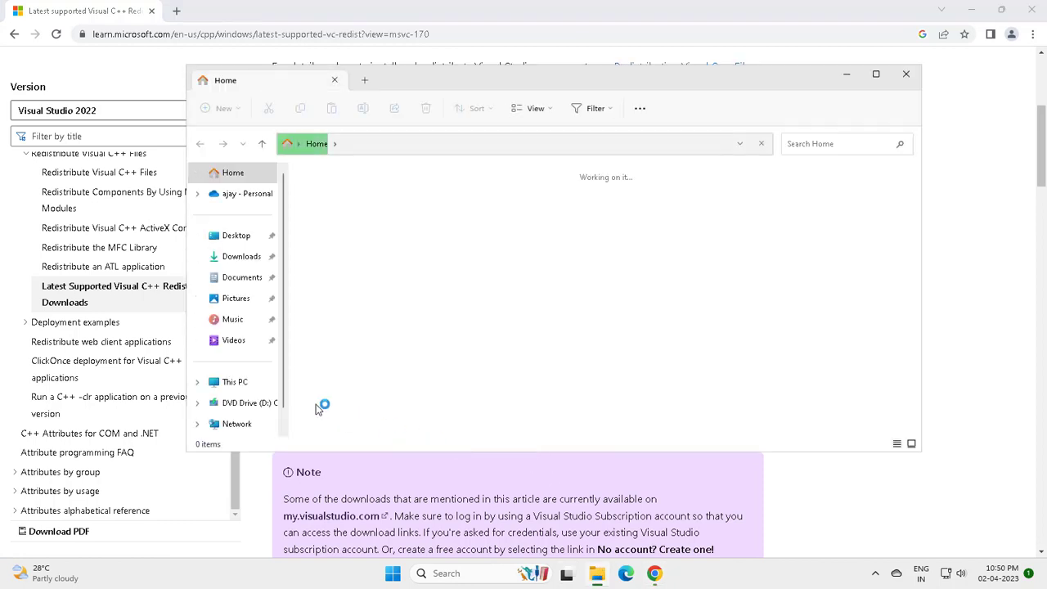
right_click(244, 386)
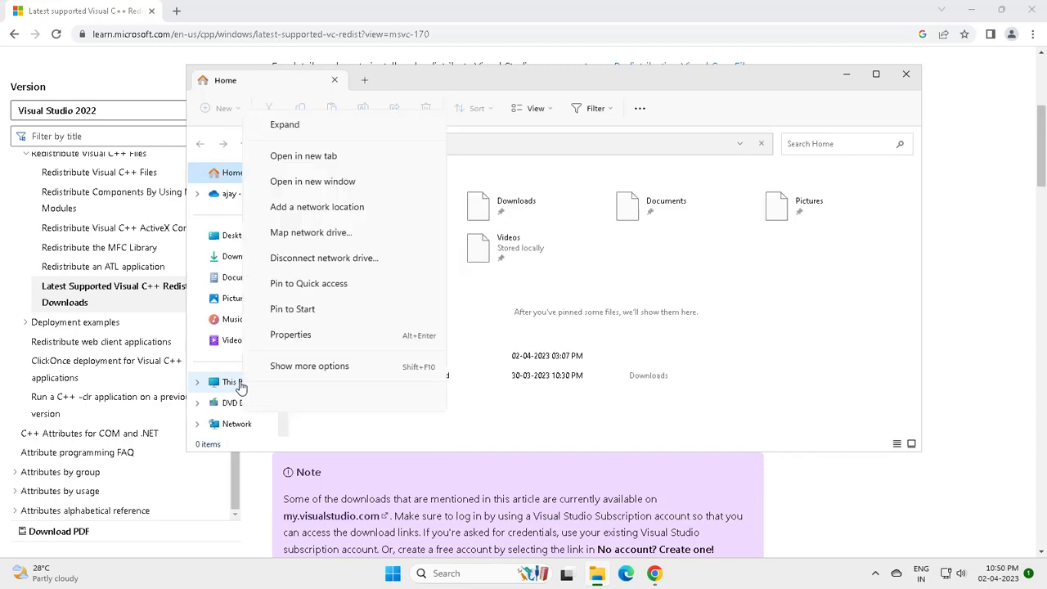
left_click(276, 344)
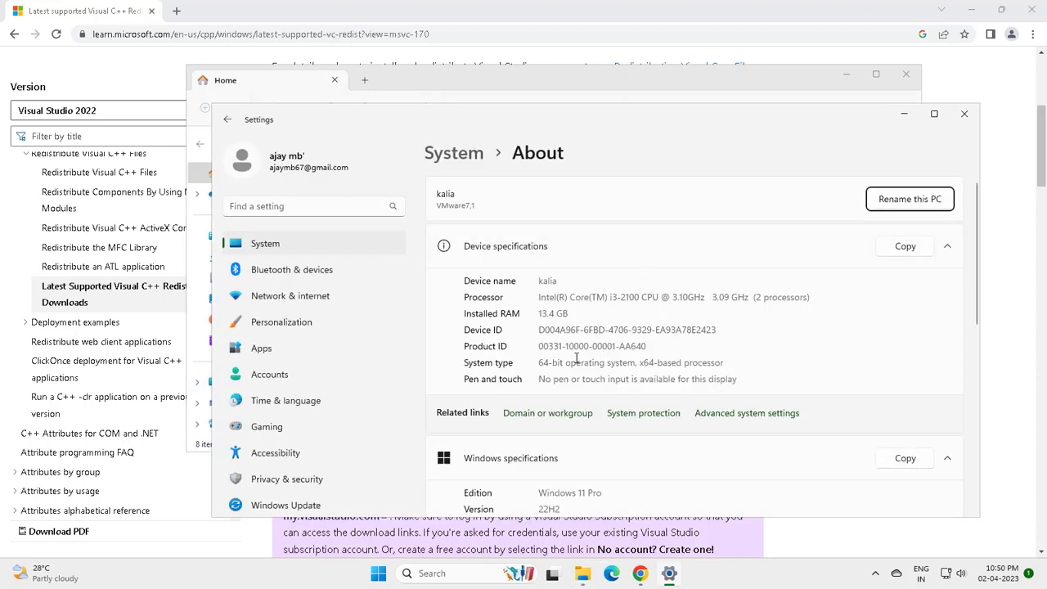
left_click_drag(540, 366, 571, 367)
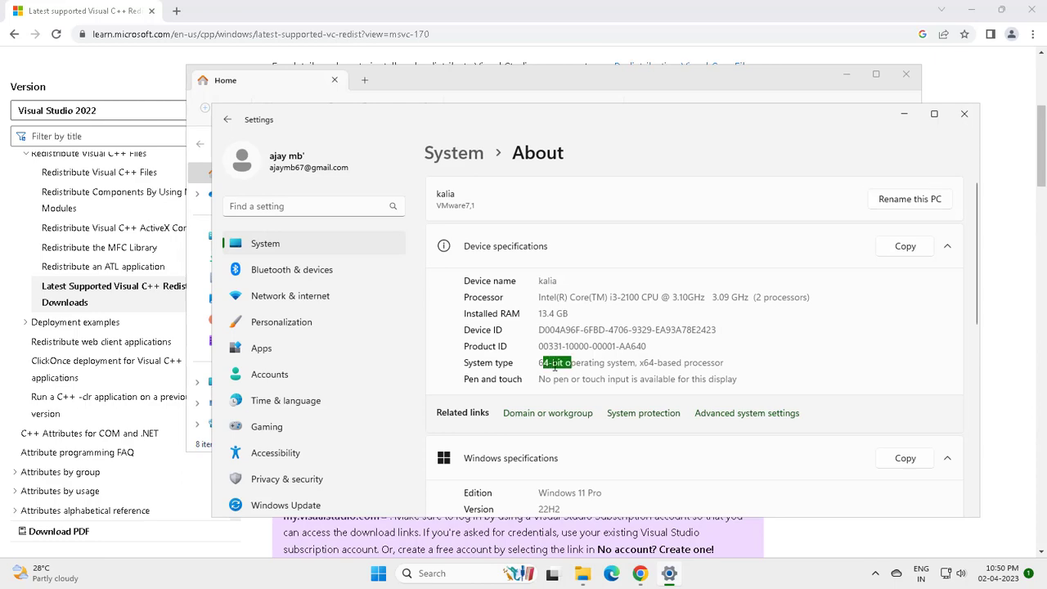
left_click(545, 365)
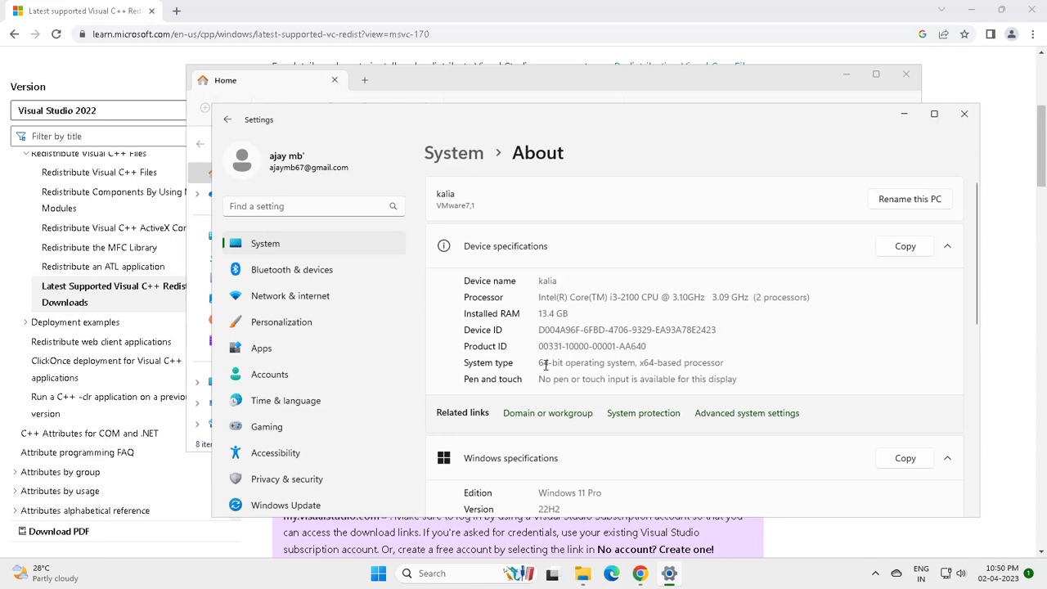
- Close Settings and File Explorer, download and launch VC_redist.x64.exe, then minimize Chrome
left_click(964, 114)
left_click(907, 75)
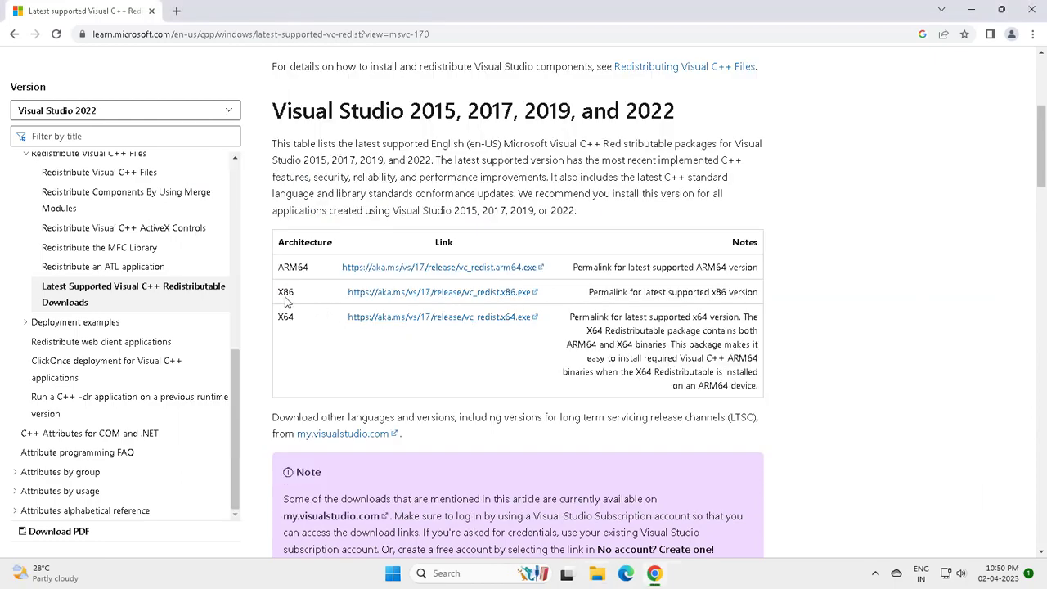
left_click(414, 320)
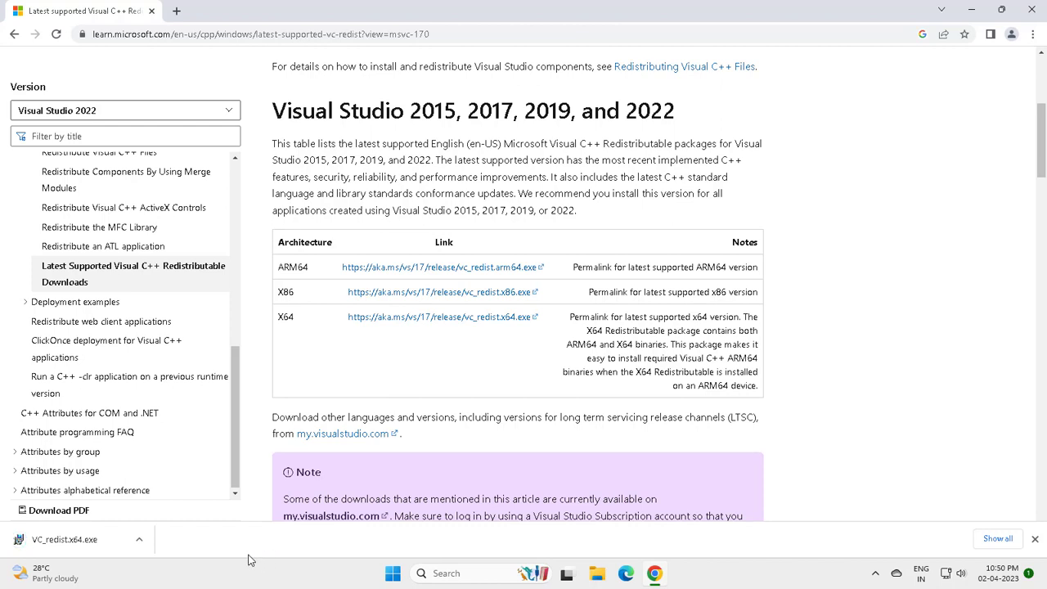
left_click(141, 544)
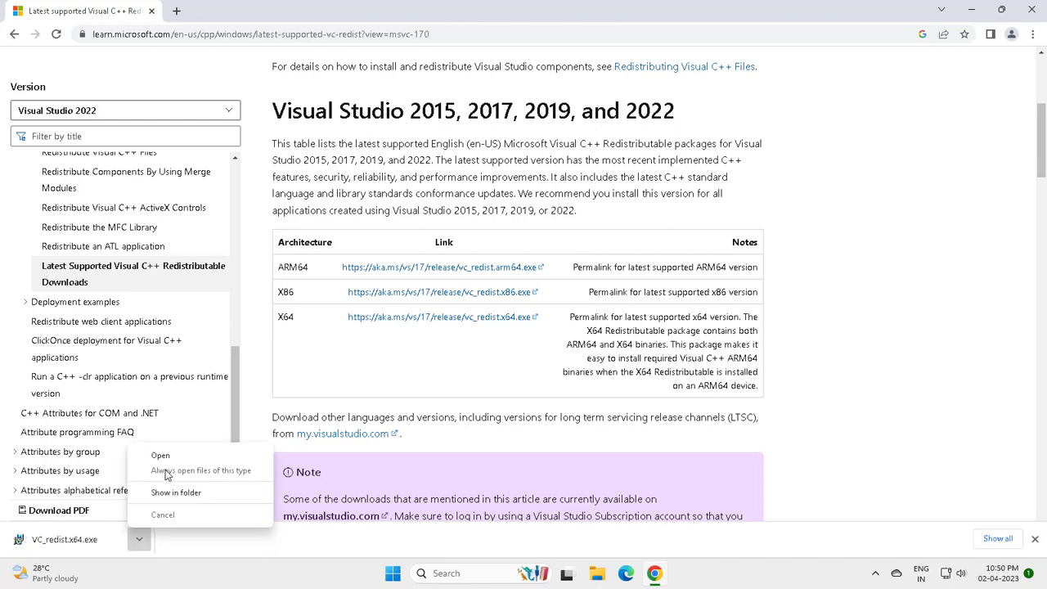
left_click(160, 456)
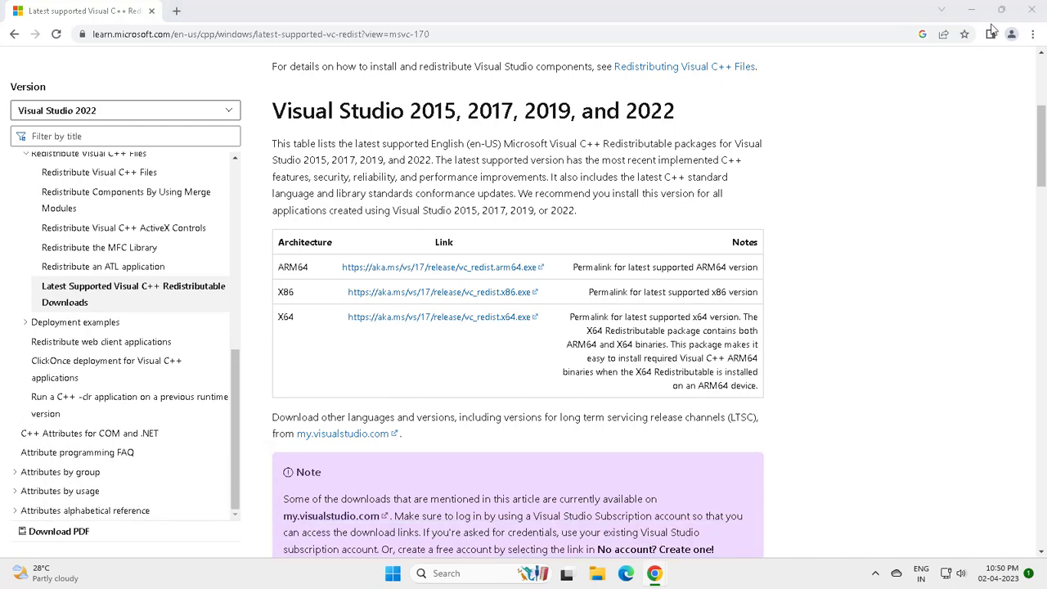
left_click(971, 9)
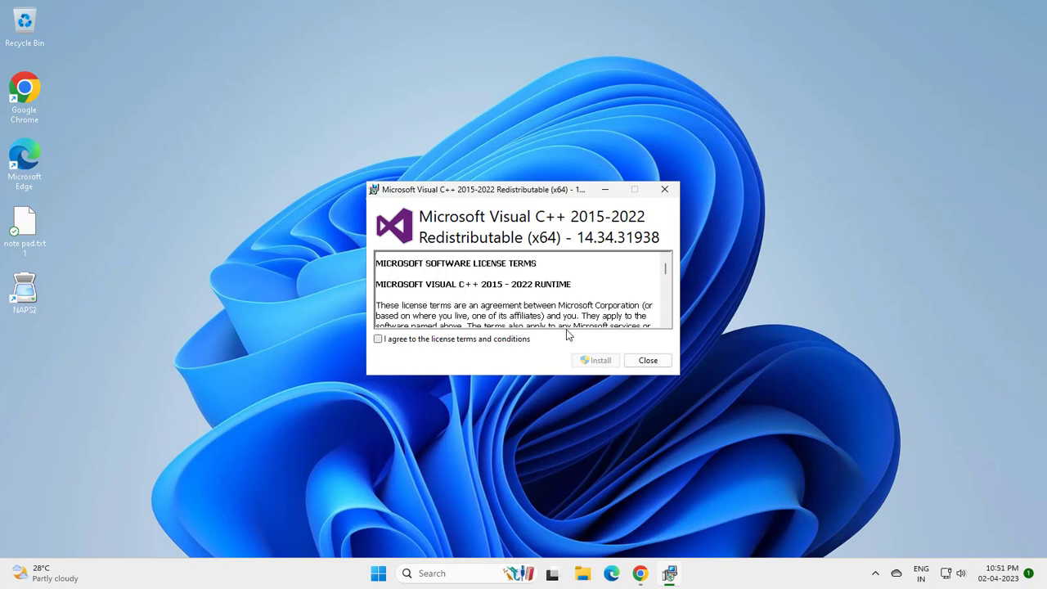
- Accept the license and install Visual C++ 2015-2022 Redistributable (x64) 14.34.31938, then refresh the desktop
left_click(378, 339)
left_click(592, 360)
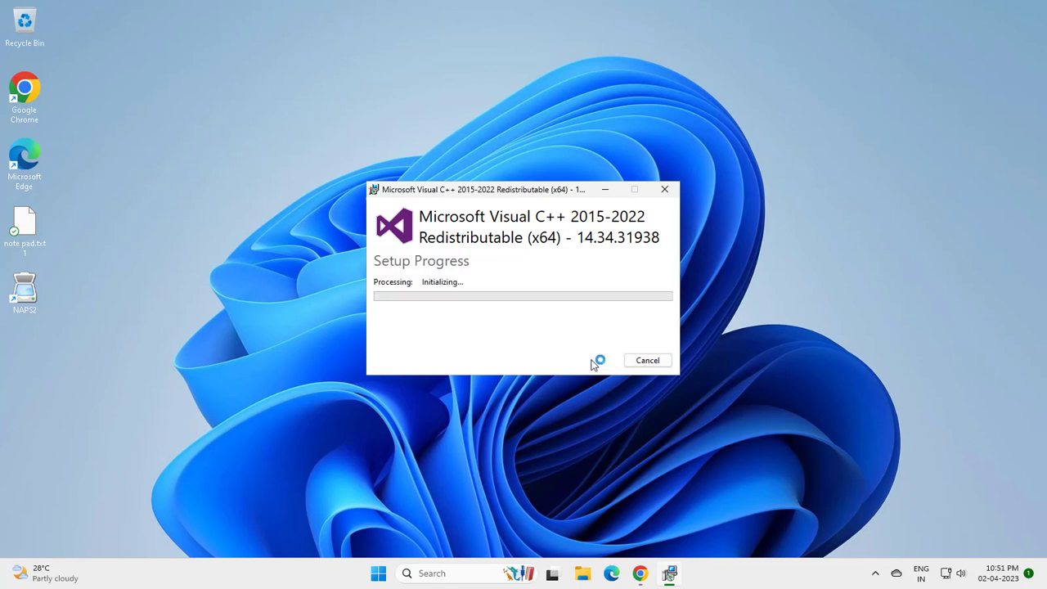
left_click(488, 398)
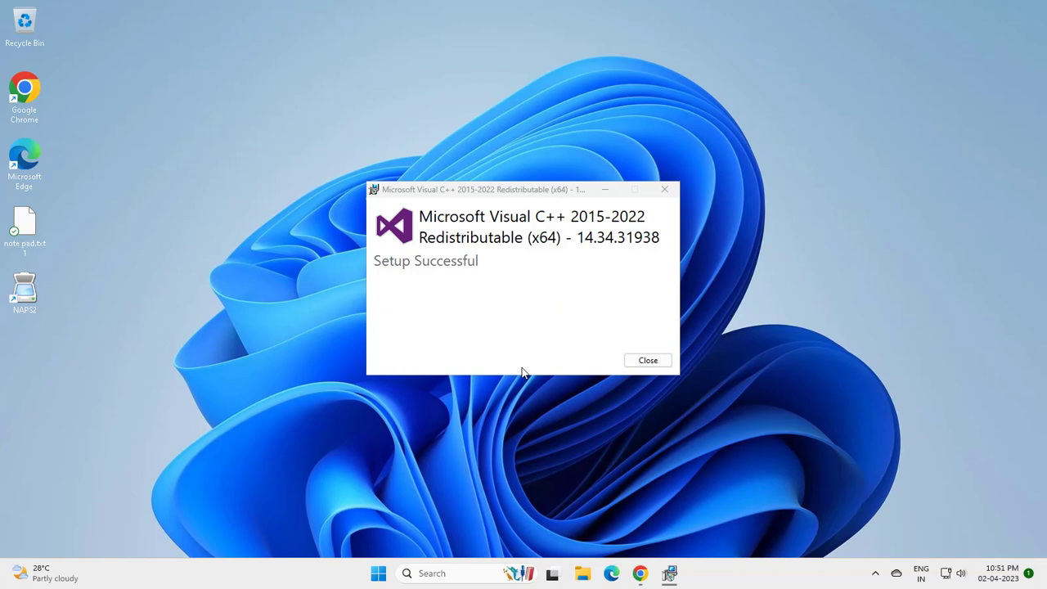
left_click(645, 360)
right_click(521, 206)
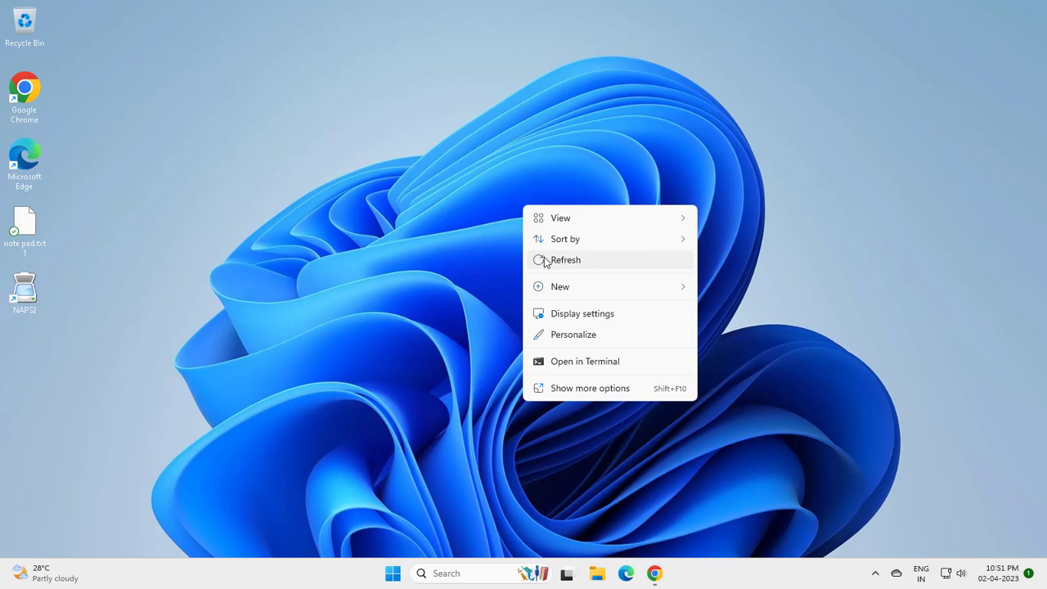
left_click(545, 260)
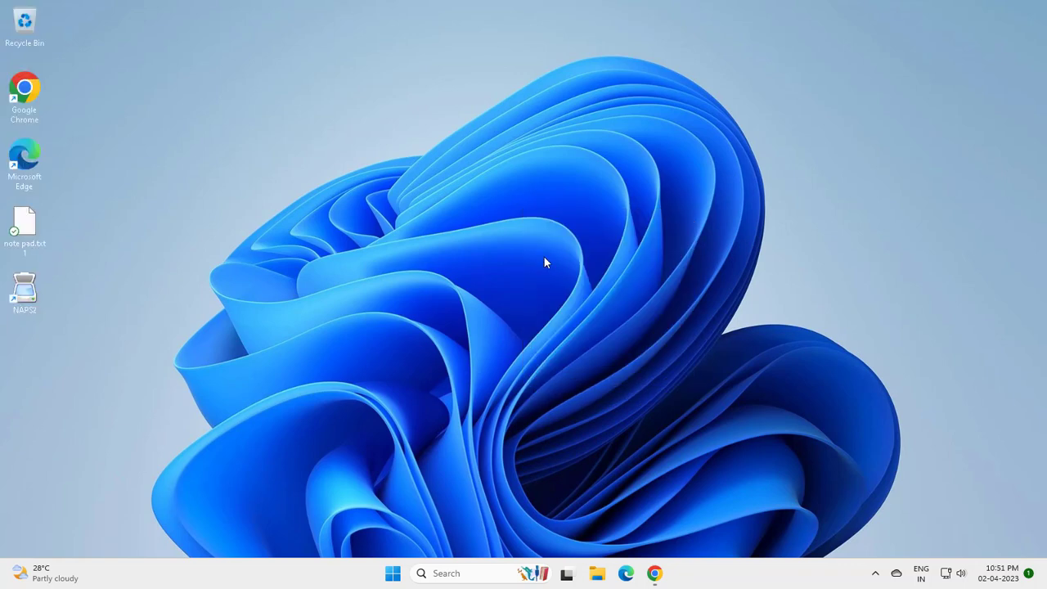